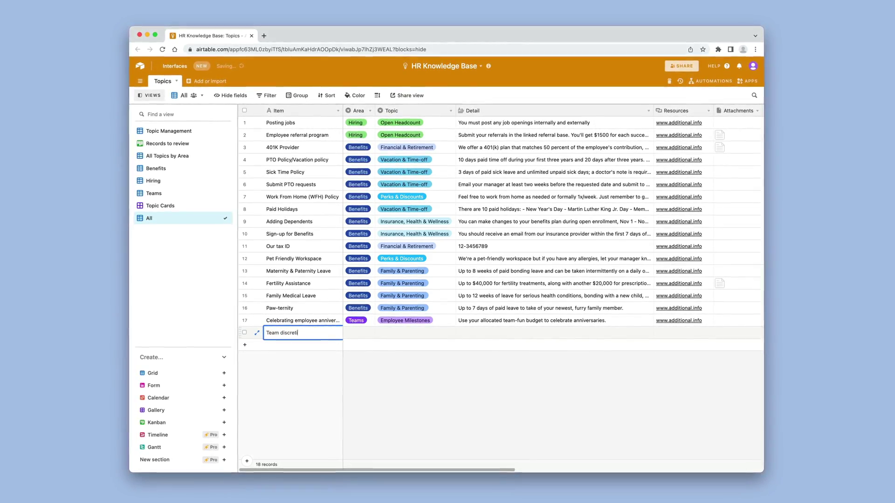
pyautogui.write('onary spend')
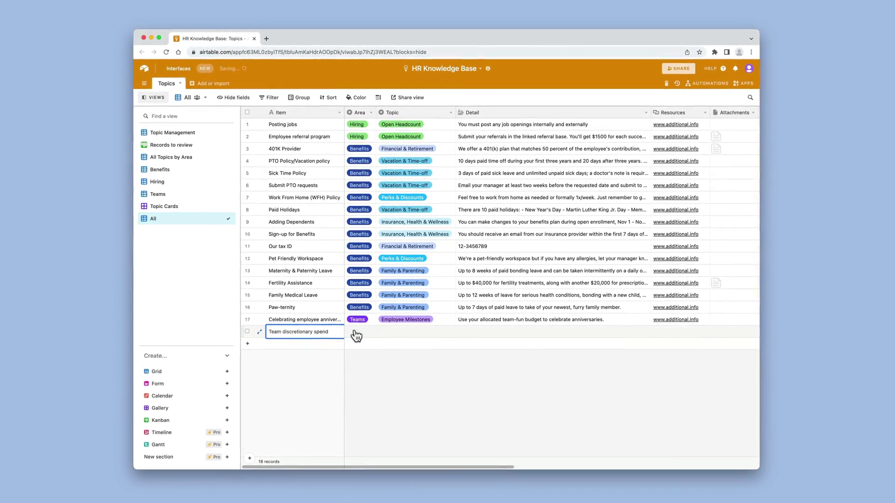
# Step: Tag the new 'Team discretionary spend' row with Area Teams and Topic Culture, then begin its detail
pyautogui.click(355, 335)
pyautogui.click(365, 367)
pyautogui.click(431, 332)
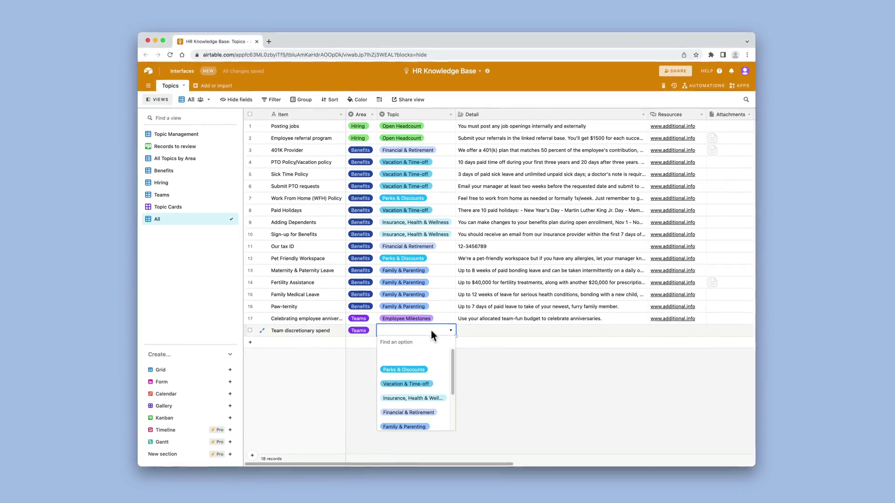
pyautogui.scroll(-2, 433, 395)
pyautogui.scroll(-2, 430, 413)
pyautogui.click(428, 420)
pyautogui.press('Tab')
pyautogui.write('Ma')
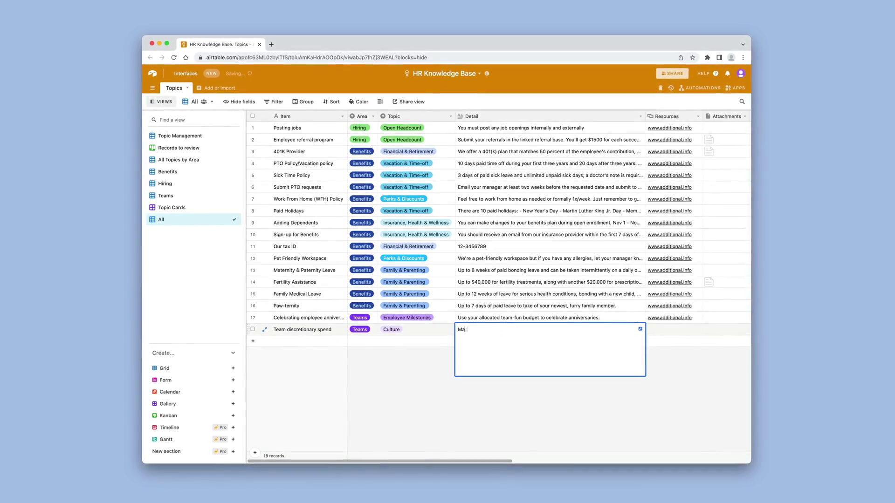
pyautogui.write('nagers are alloc')
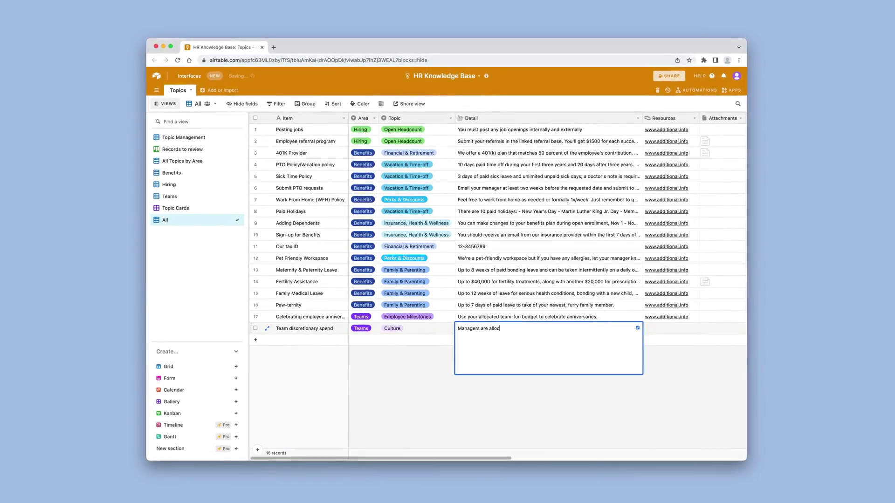
pyautogui.write('ated $50 per employee')
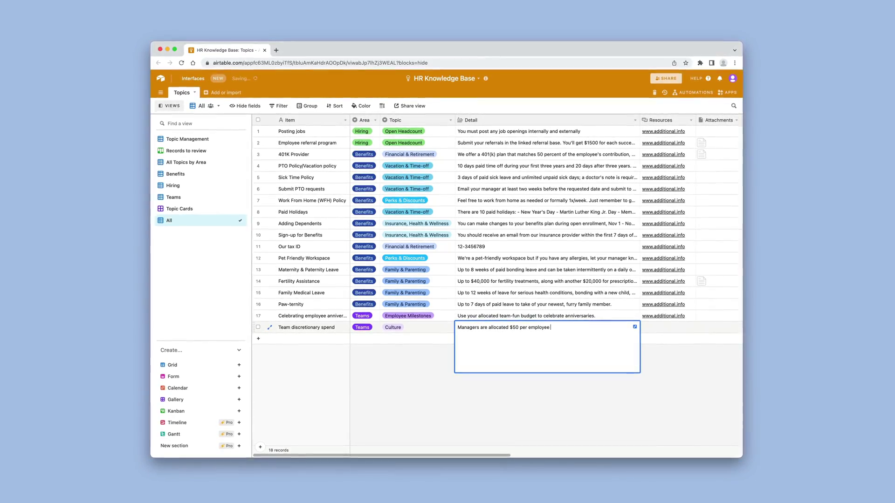
pyautogui.write(' per quarter for')
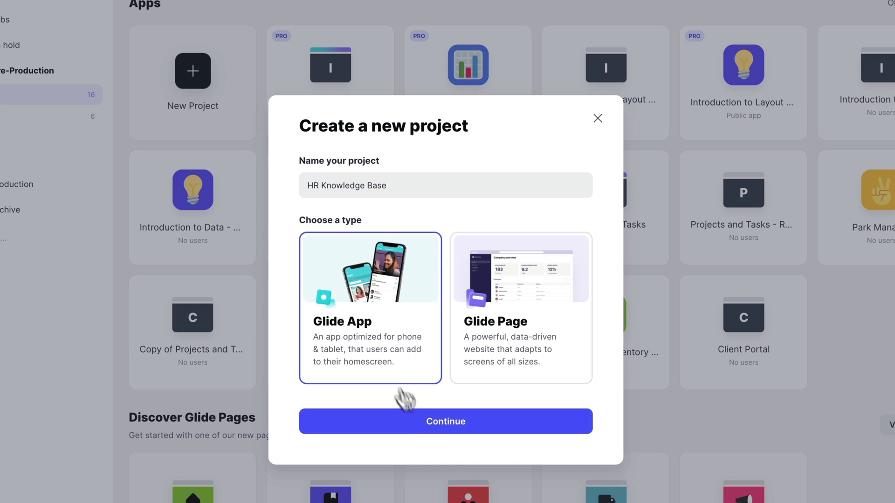
# Step: Create a Glide app with Airtable's HR Knowledge Base as its data source
pyautogui.click(419, 421)
pyautogui.click(517, 362)
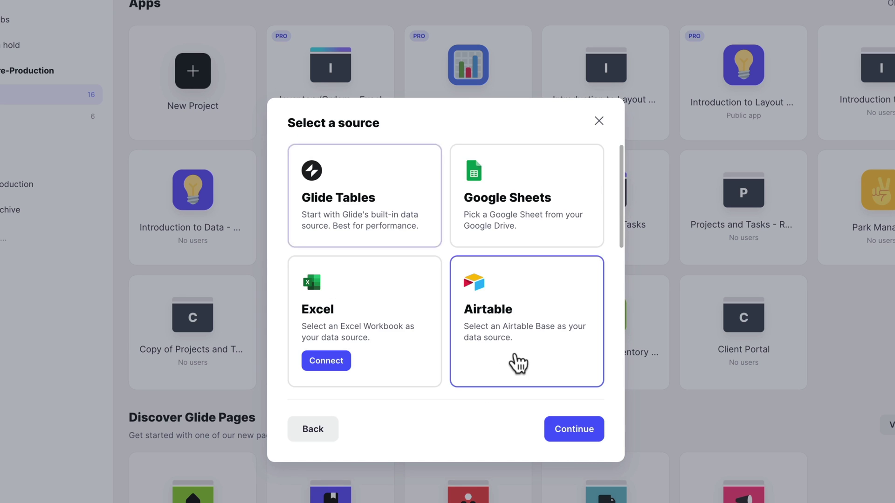
pyautogui.click(566, 428)
pyautogui.click(557, 270)
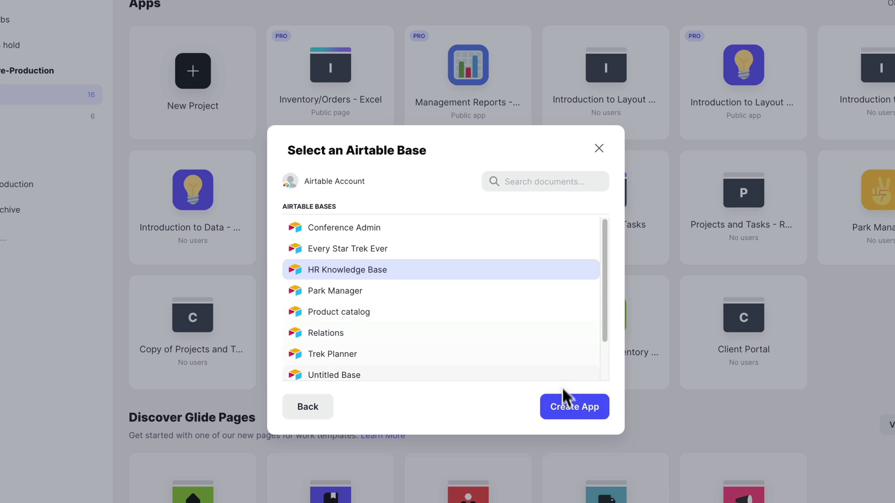
pyautogui.click(570, 406)
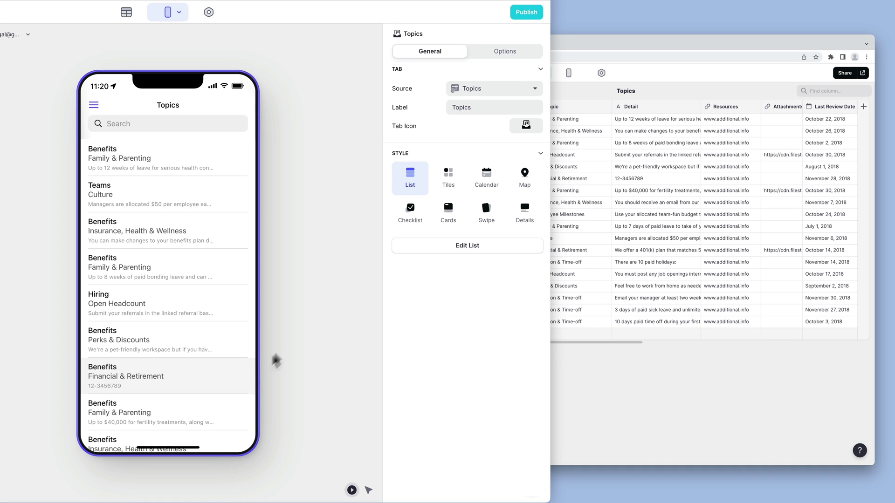
# Step: Preview the topics as tiles, then cards, and settle on the checklist style
pyautogui.click(450, 187)
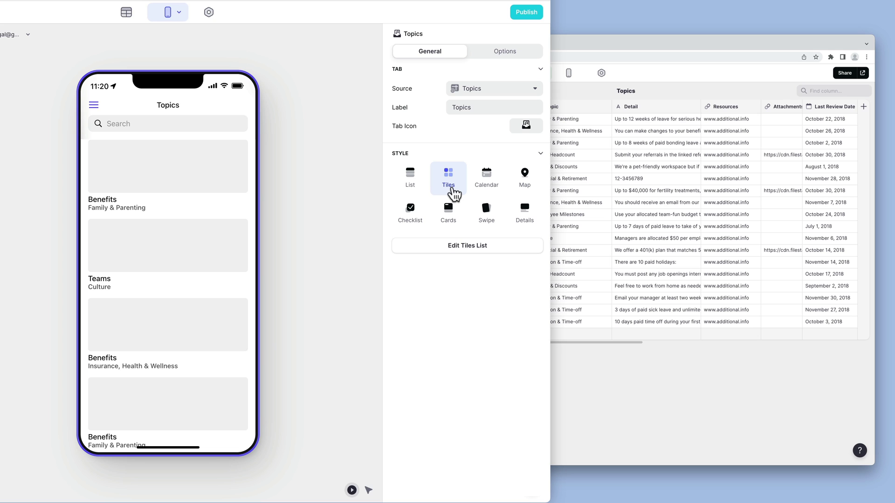
pyautogui.click(454, 211)
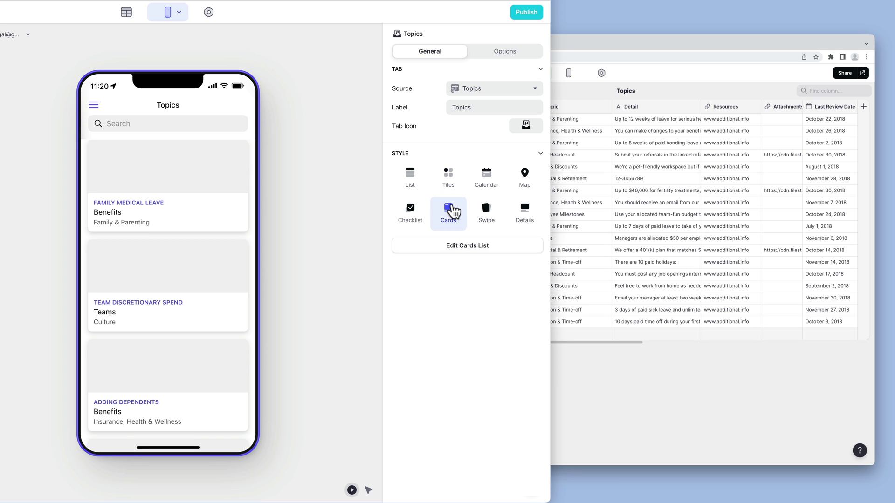
pyautogui.click(412, 211)
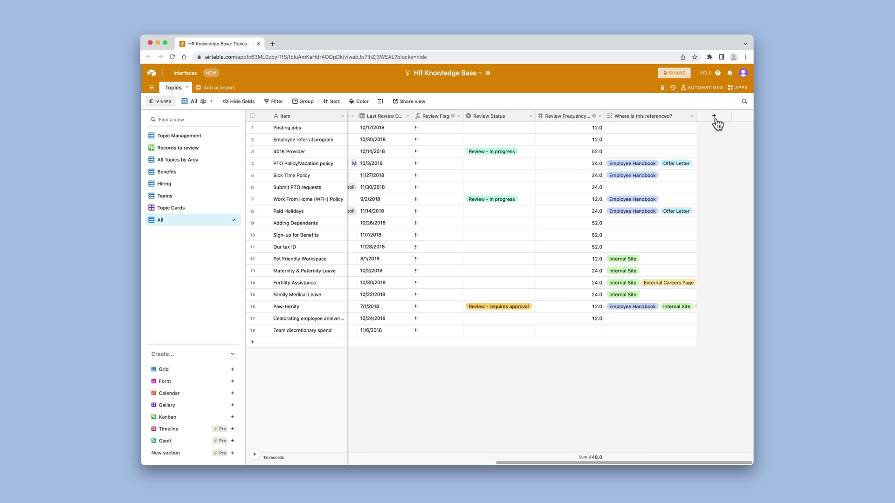
# Step: Start a new attachment-type field in Airtable's Topics table, ready to name it
pyautogui.click(714, 115)
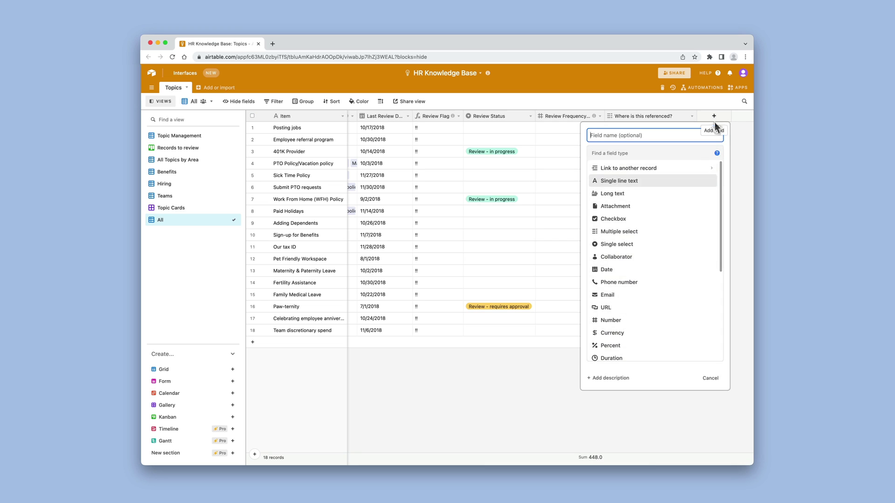
pyautogui.click(686, 203)
pyautogui.click(666, 140)
pyautogui.write('Image')
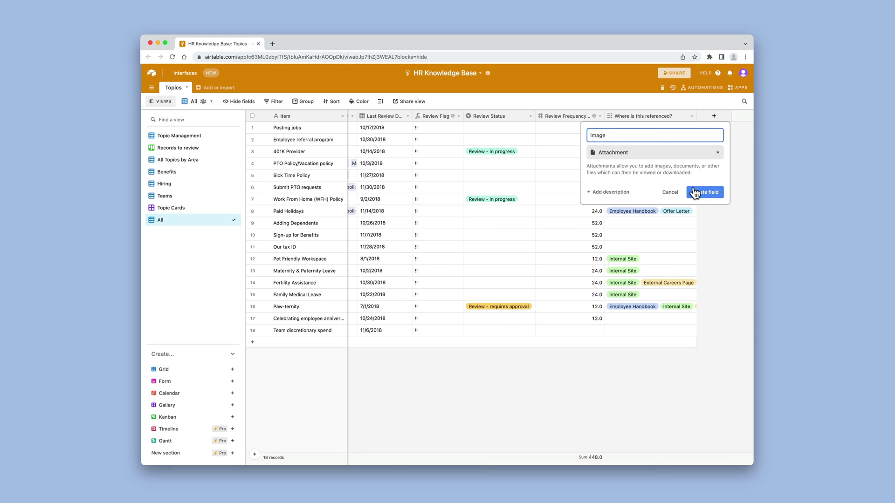
# Step: Create the Image attachment field and sync the updated base into Glide
pyautogui.click(704, 192)
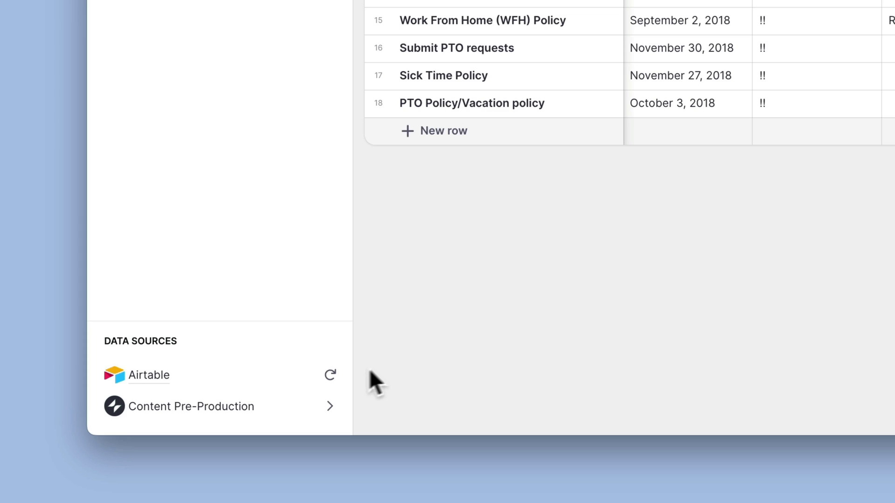
pyautogui.click(330, 378)
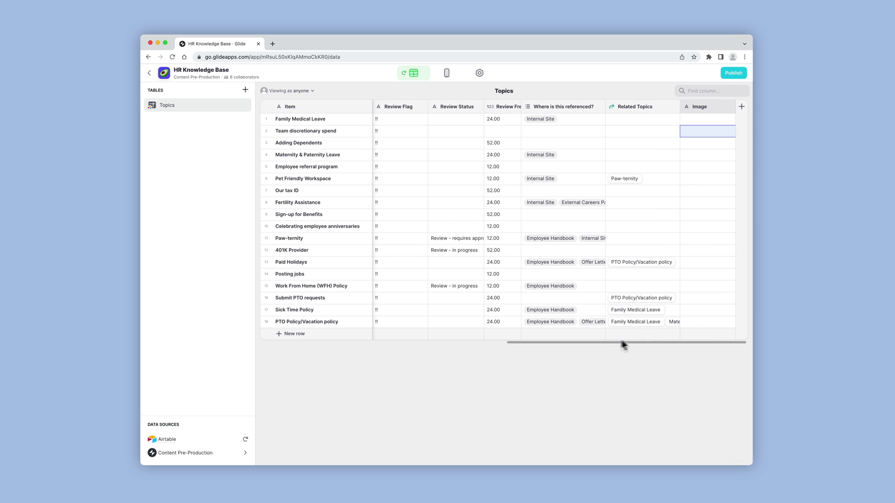
pyautogui.click(728, 107)
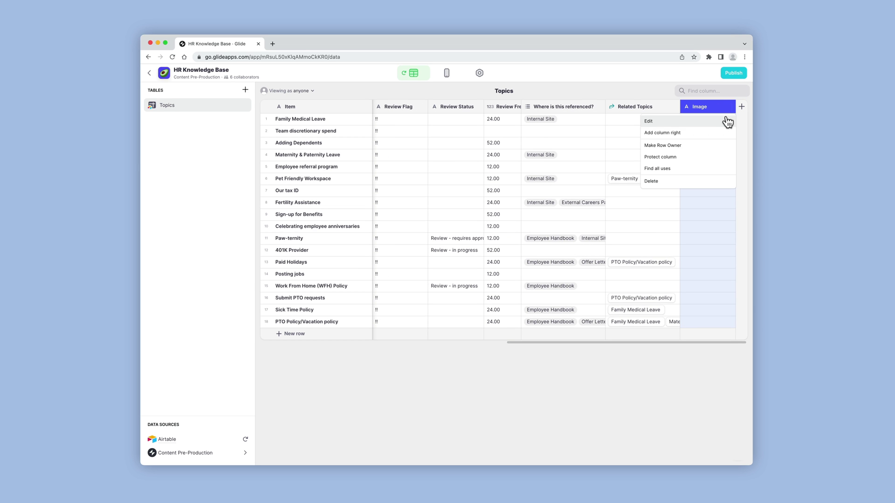
pyautogui.click(725, 119)
# Step: Set the Image column type to Image and pick stock photos for the topics
pyautogui.click(668, 140)
pyautogui.click(652, 200)
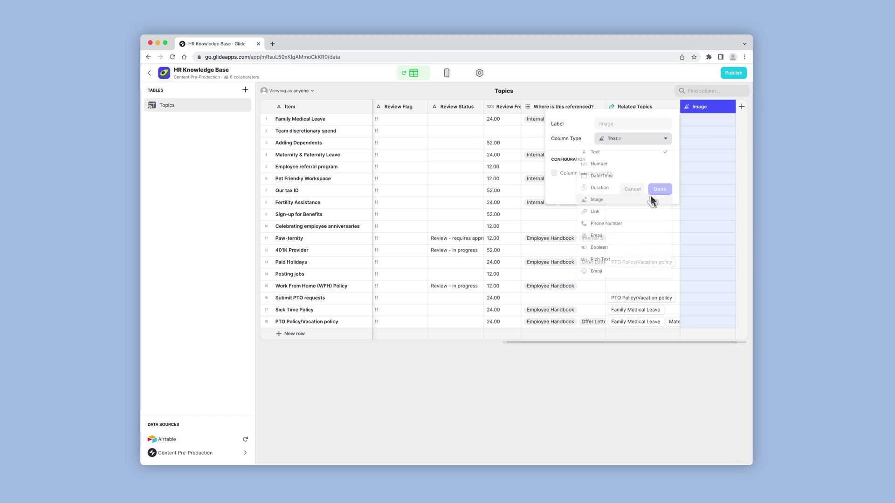
pyautogui.click(658, 190)
pyautogui.click(715, 122)
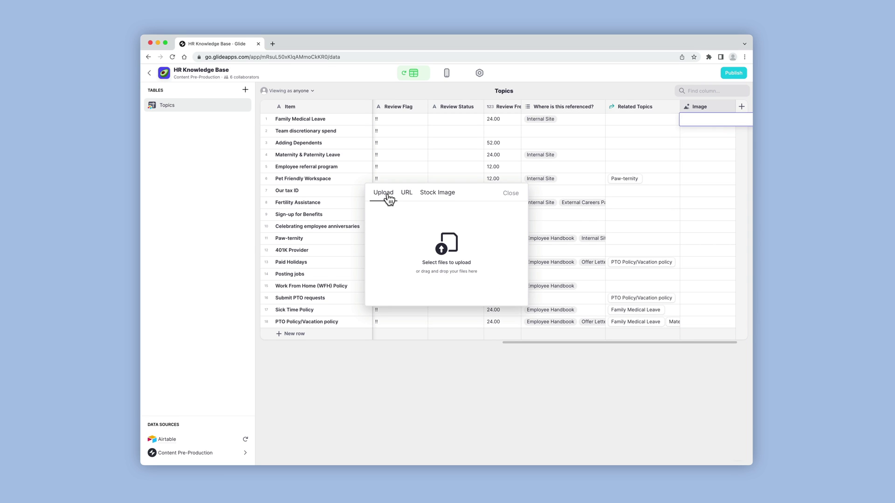
pyautogui.click(447, 196)
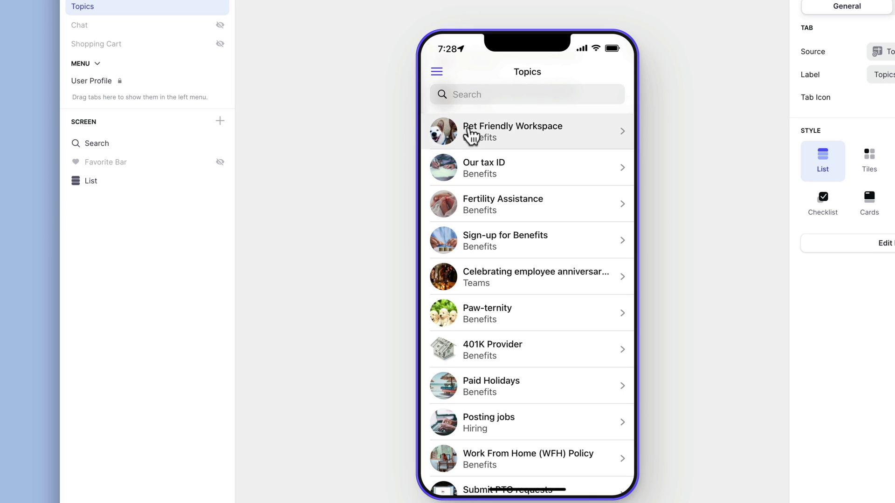
# Step: Add a photo title header, description, Resources link, Favorite toggle and Related Topics list to Pet Friendly Workspace
pyautogui.click(469, 130)
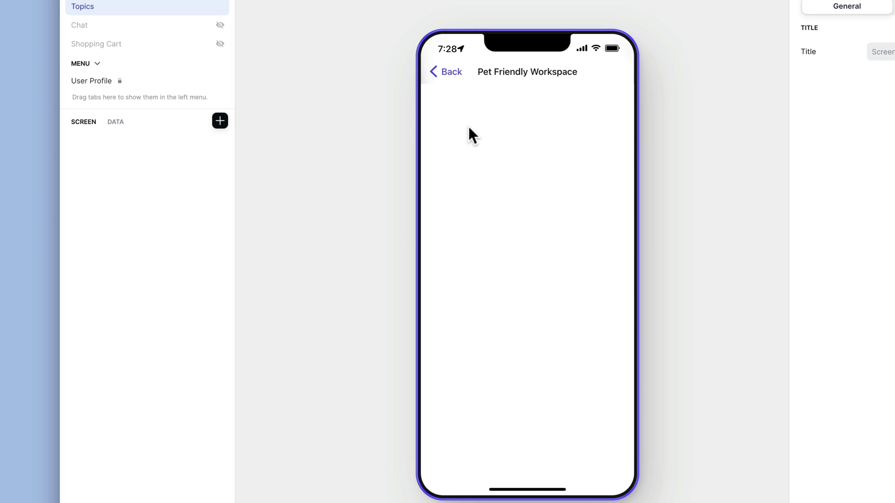
pyautogui.click(220, 122)
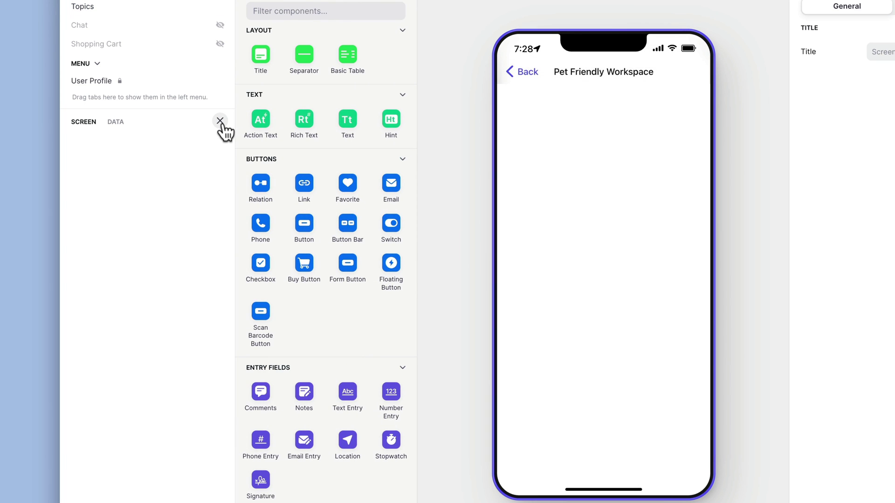
pyautogui.moveTo(265, 61); pyautogui.dragTo(583, 121)
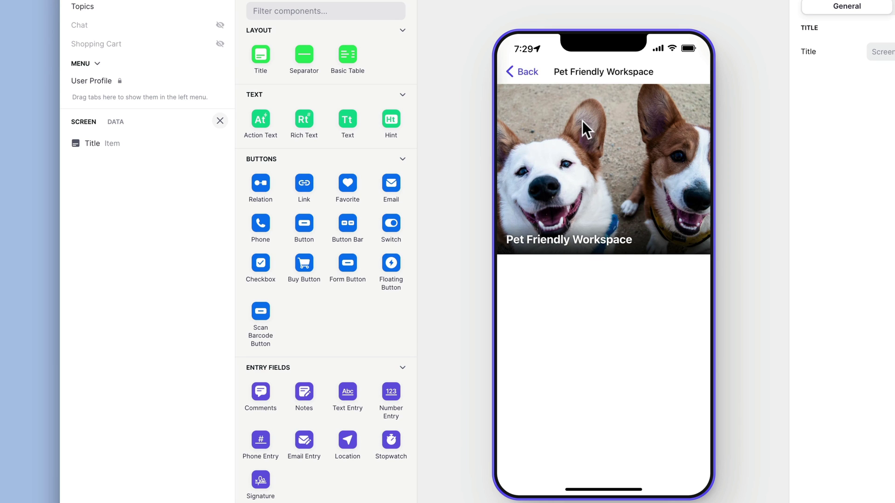
pyautogui.moveTo(348, 120); pyautogui.dragTo(606, 302)
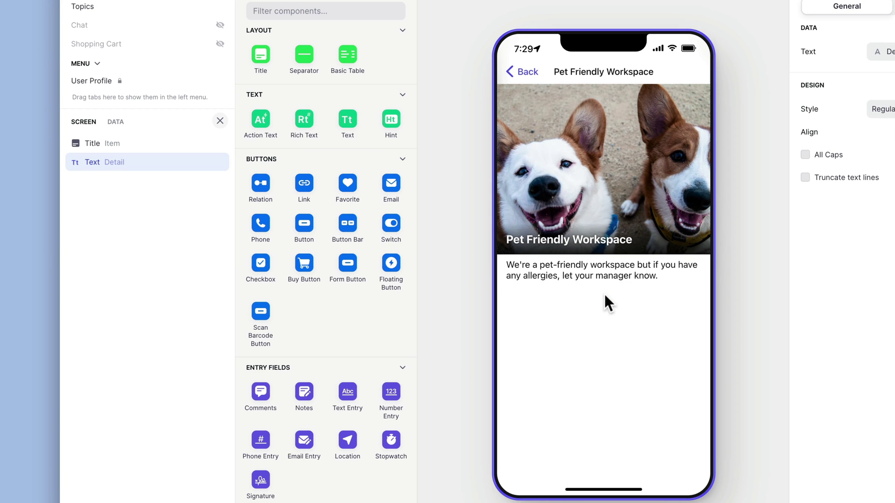
pyautogui.moveTo(304, 185)
pyautogui.mouseDown()
pyautogui.moveTo(448, 267)
pyautogui.moveTo(591, 318)
pyautogui.mouseUp()
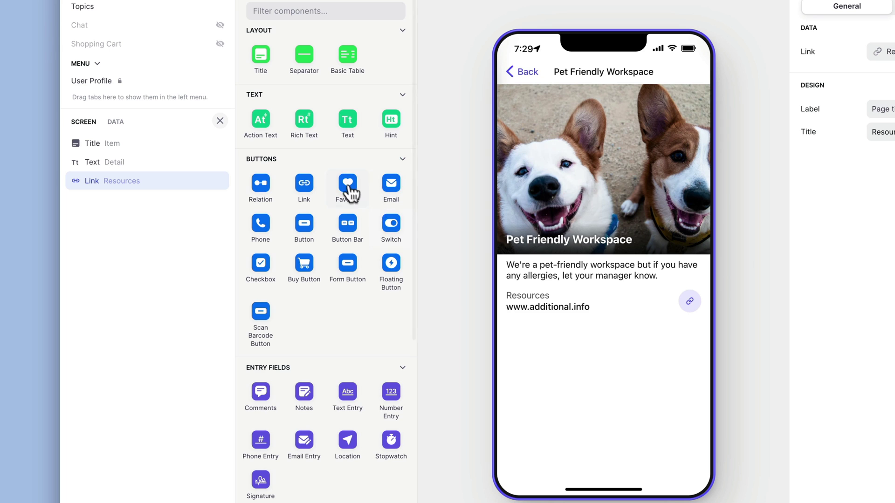
pyautogui.moveTo(347, 186); pyautogui.dragTo(568, 353)
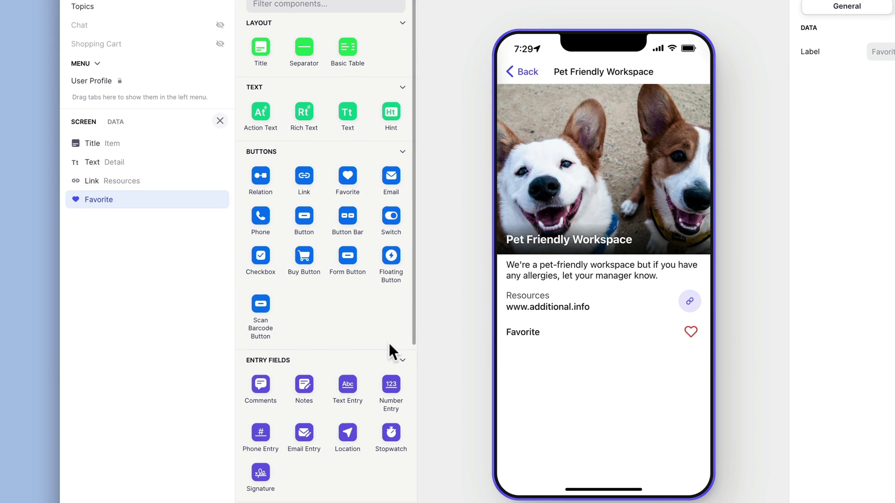
pyautogui.scroll(-5, 389, 343)
pyautogui.moveTo(305, 381); pyautogui.dragTo(592, 371)
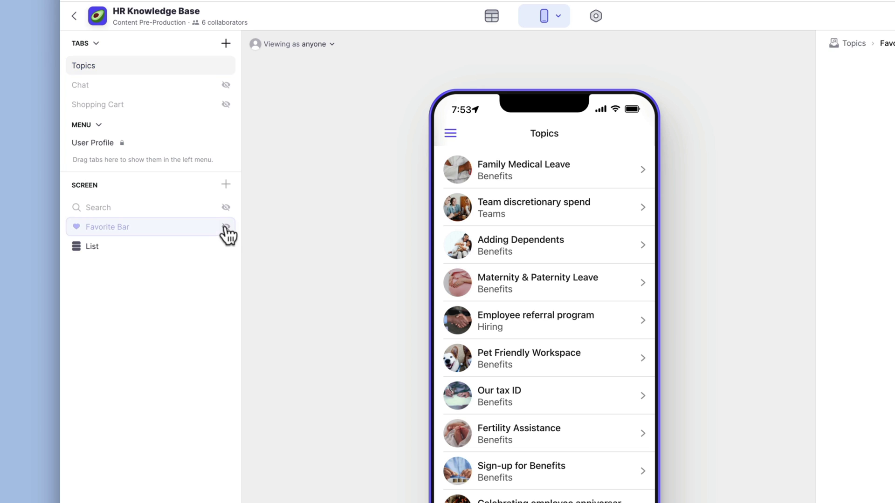
# Step: Show the All/Favorites bar, group topics by Area, and add search and Review Status filtering
pyautogui.click(226, 229)
pyautogui.click(225, 250)
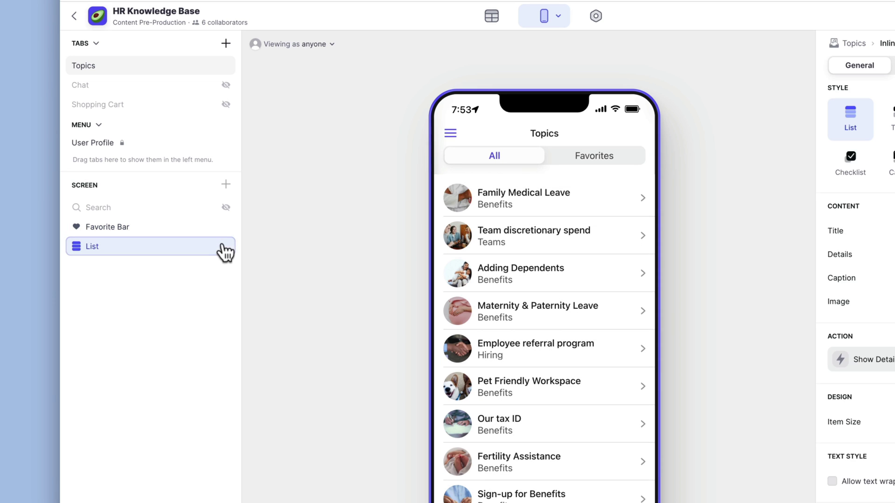
pyautogui.click(727, 66)
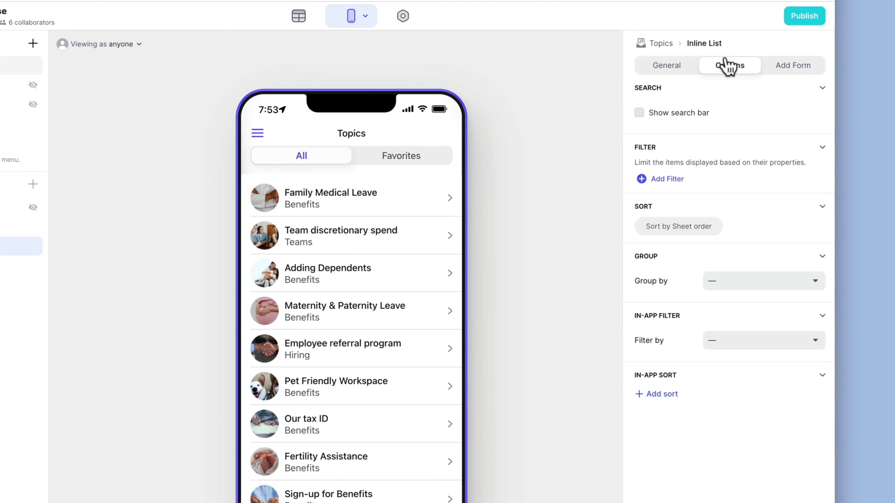
pyautogui.click(750, 283)
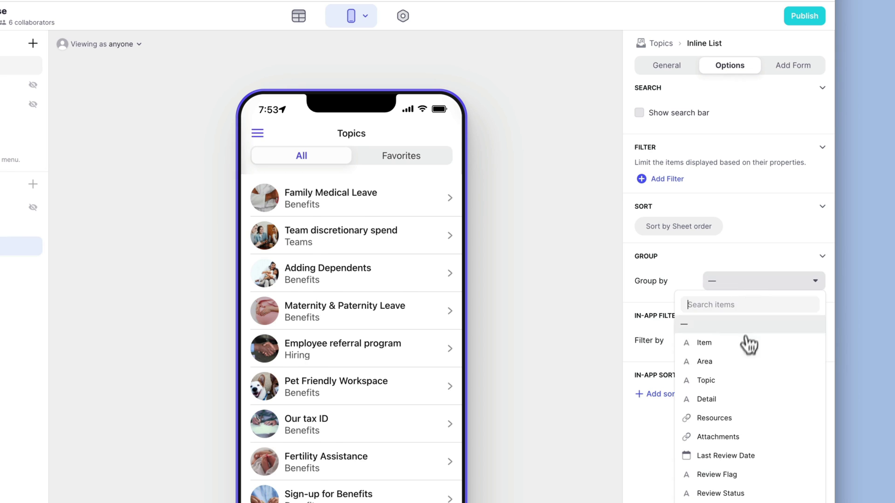
pyautogui.click(744, 360)
pyautogui.click(640, 113)
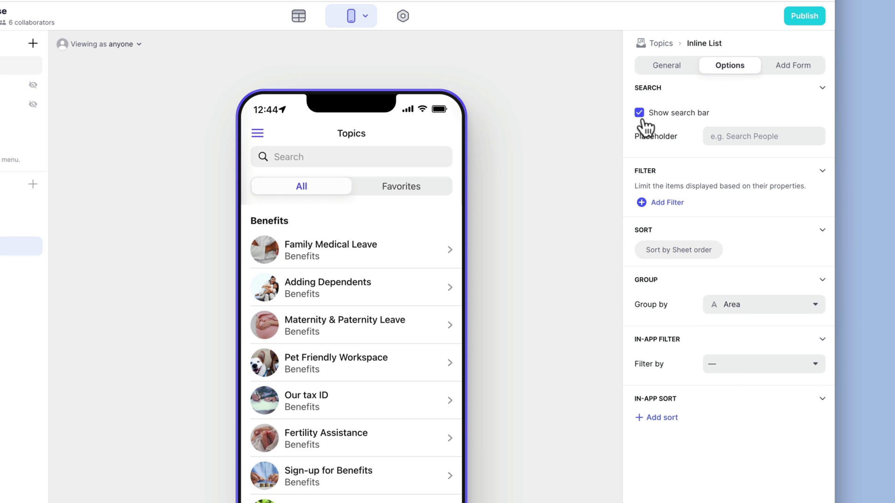
pyautogui.click(733, 371)
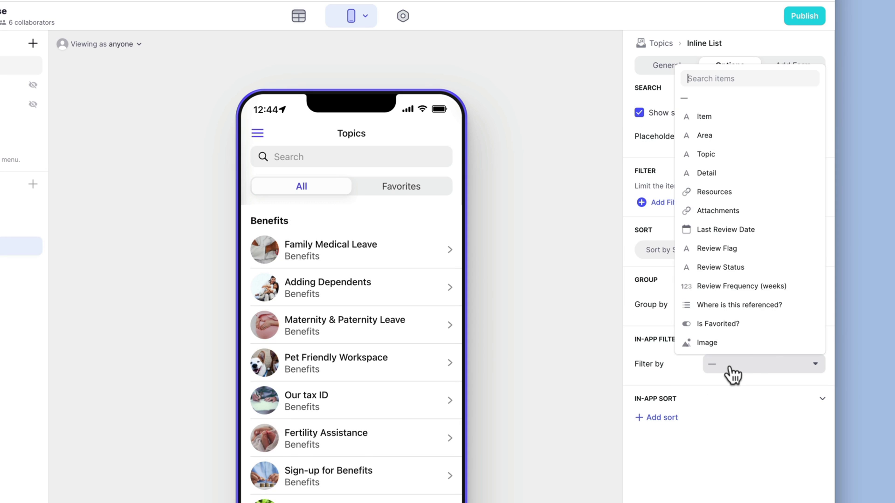
pyautogui.click(731, 267)
pyautogui.scroll(-1, 489, 210)
pyautogui.scroll(-3, 480, 206)
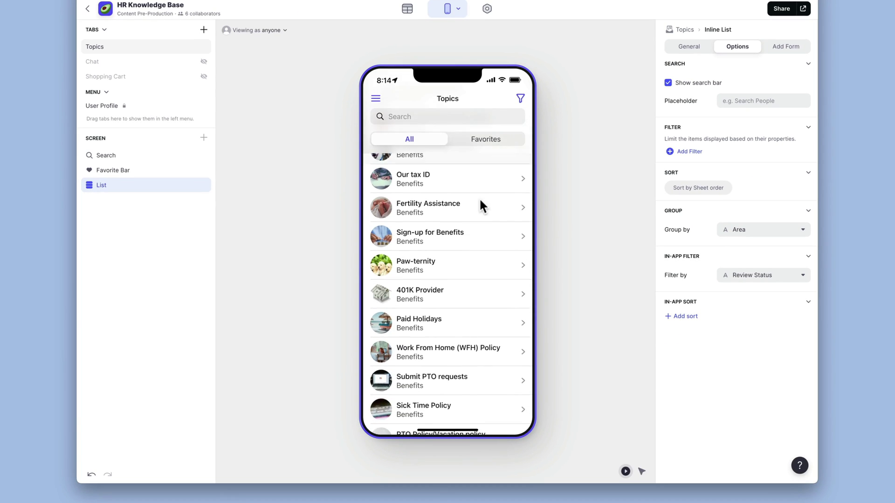
pyautogui.scroll(-3, 480, 206)
pyautogui.scroll(-3, 480, 206)
pyautogui.scroll(-1, 479, 203)
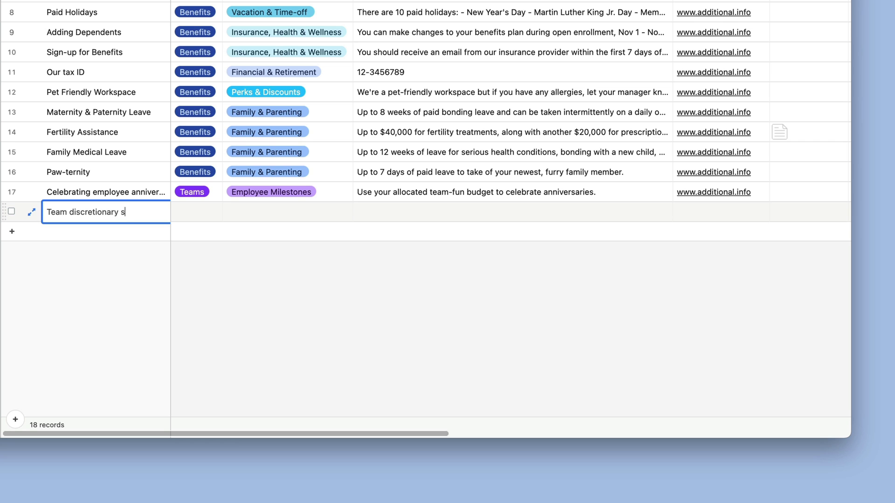
# Step: Name a new topic record in Airtable and set its Area to Teams
pyautogui.click(204, 212)
pyautogui.click(203, 274)
pyautogui.click(317, 219)
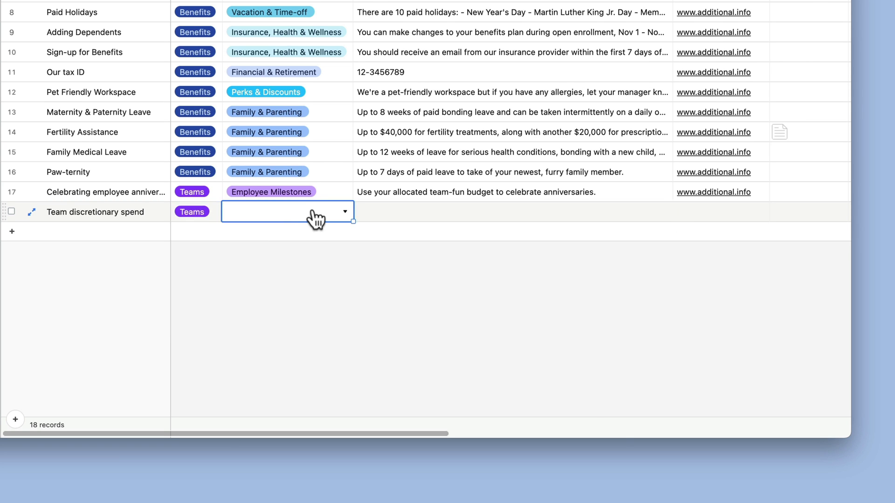